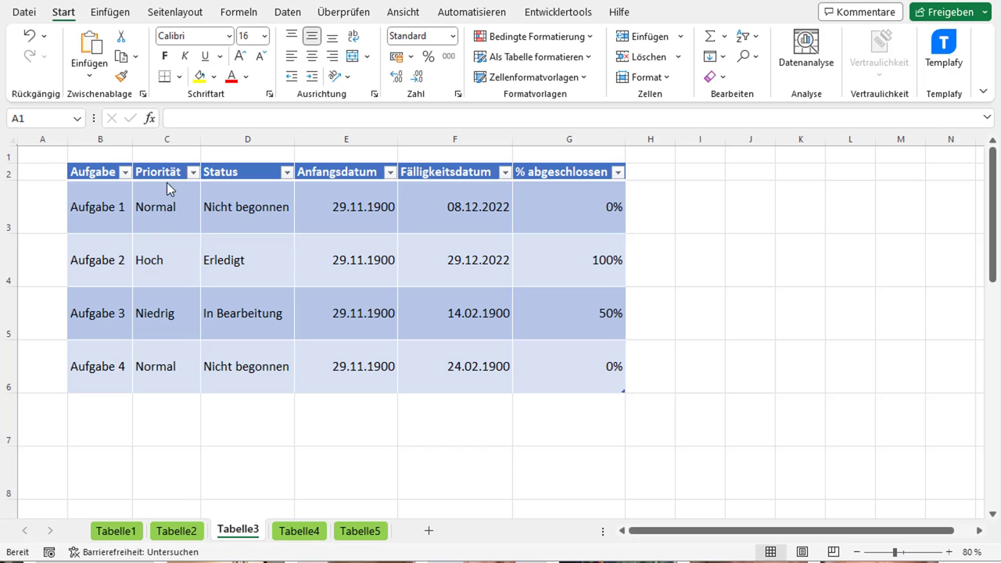
Step: Select the header cells B2:G2, from Aufgabe to % abgeschlossen
left_click(95, 172)
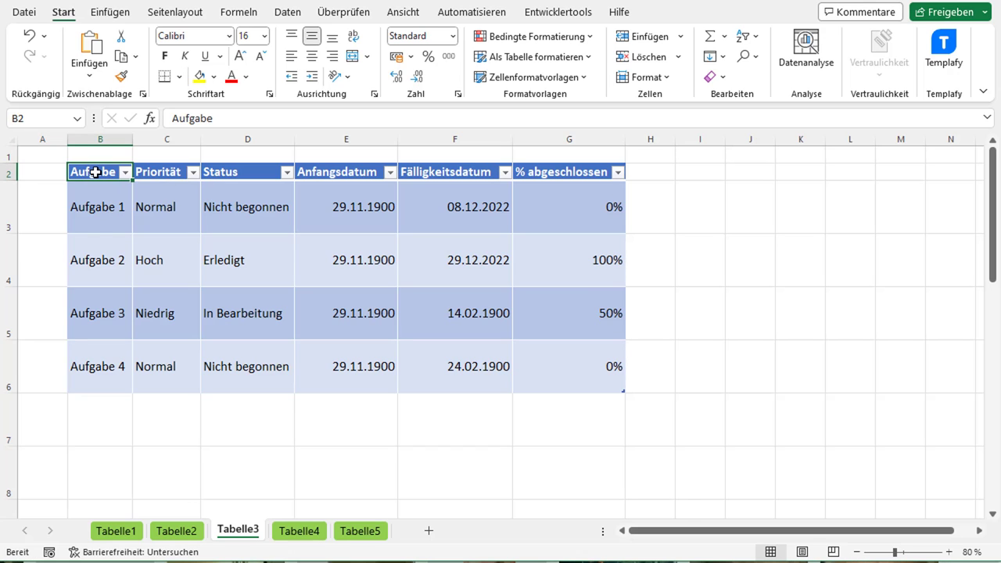
left_click_drag(95, 172, 582, 368)
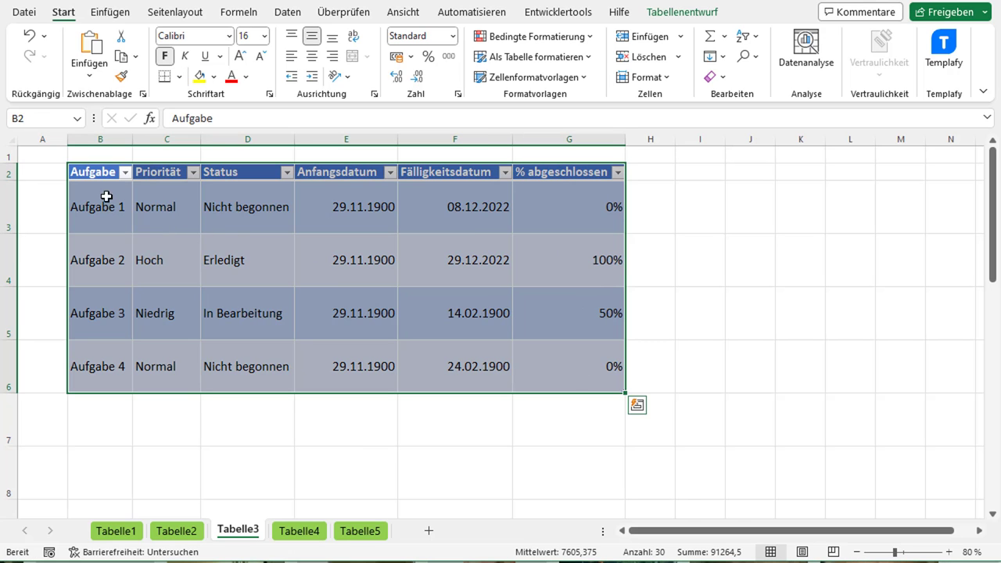
left_click(93, 173)
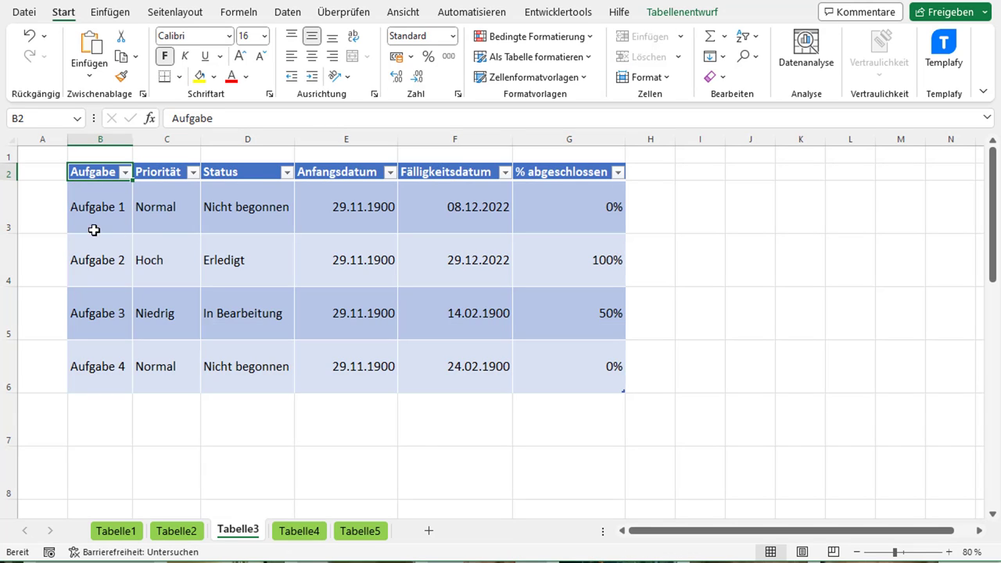
left_click_drag(94, 230, 99, 347)
left_click(102, 207)
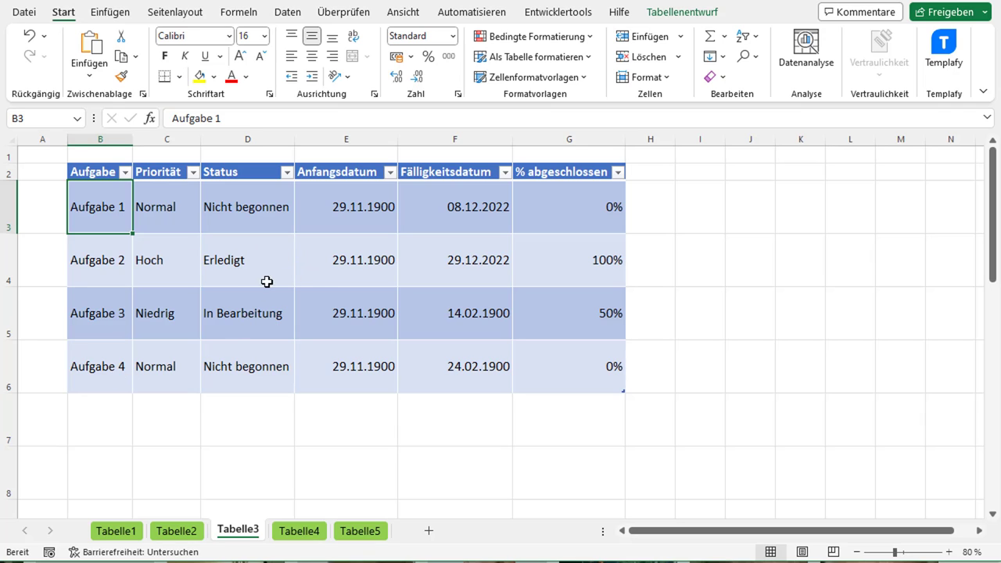
left_click(543, 366)
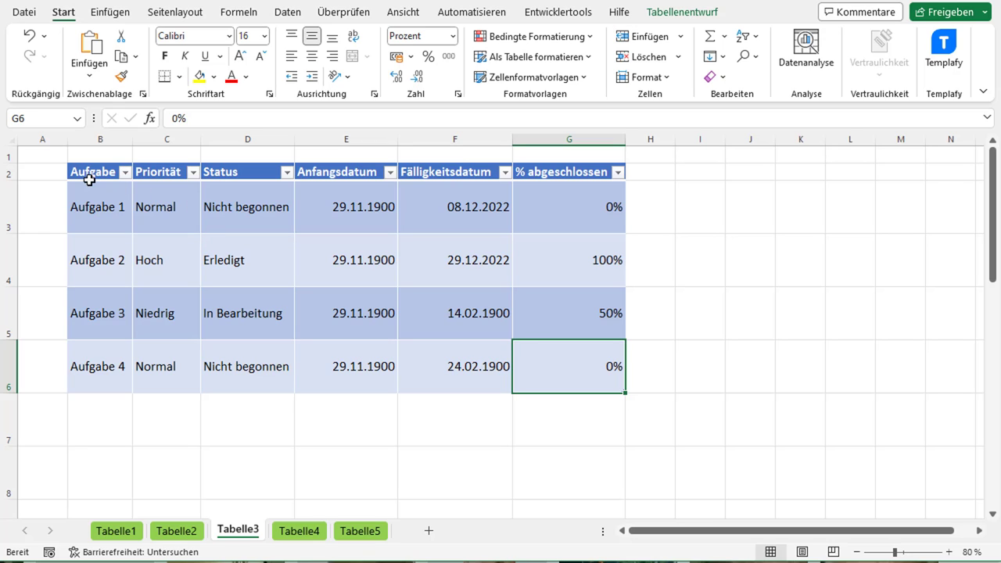
left_click_drag(88, 174, 567, 178)
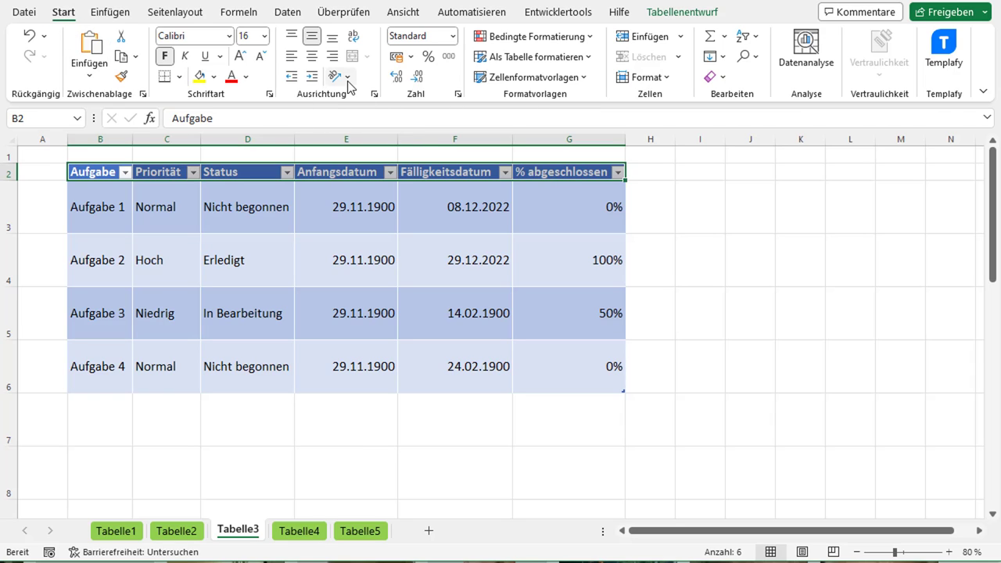
Step: Rotate the header labels counterclockwise (Gegen den Uhrzeigersinn drehen), then reselect B2:G2
left_click(349, 81)
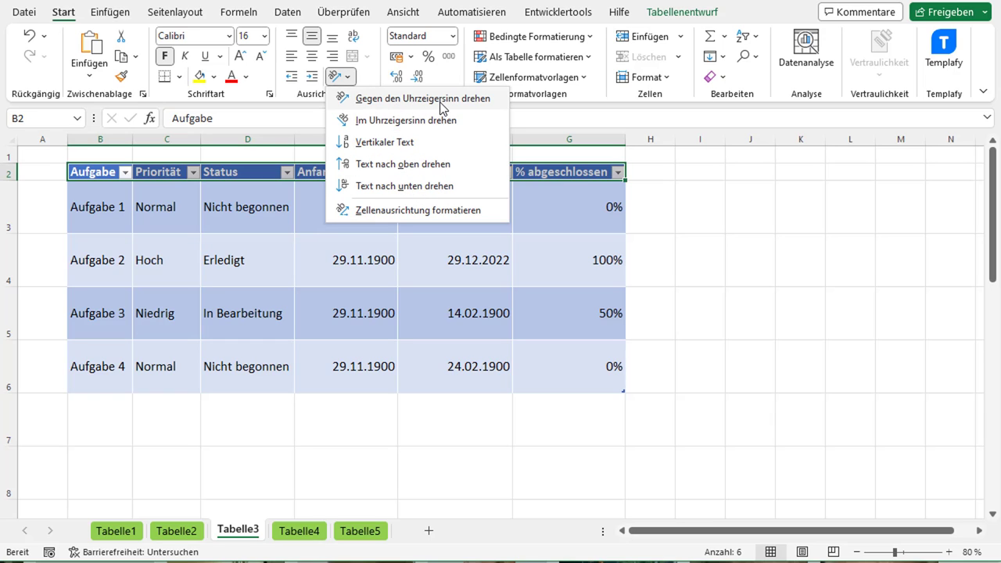
left_click(441, 100)
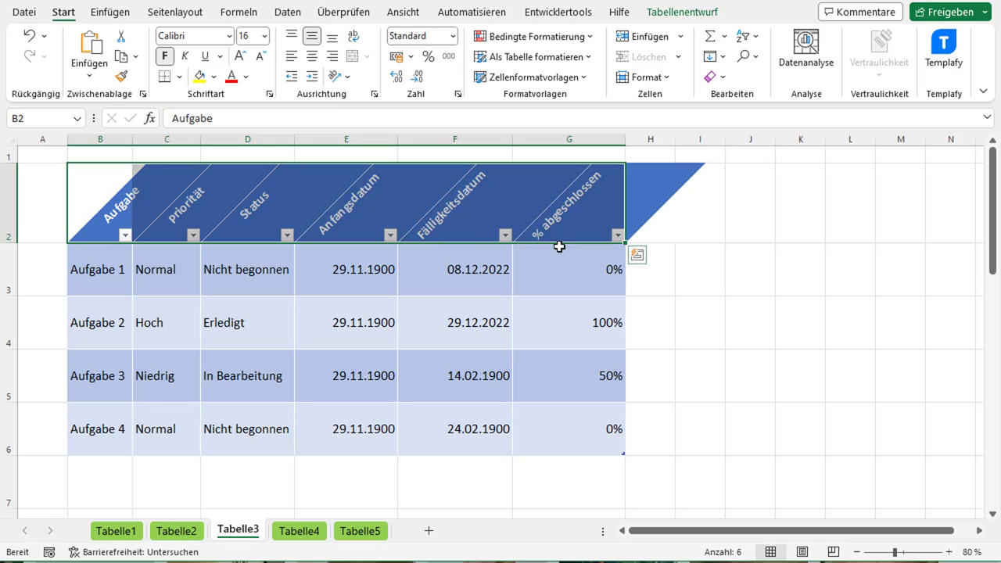
left_click(646, 244)
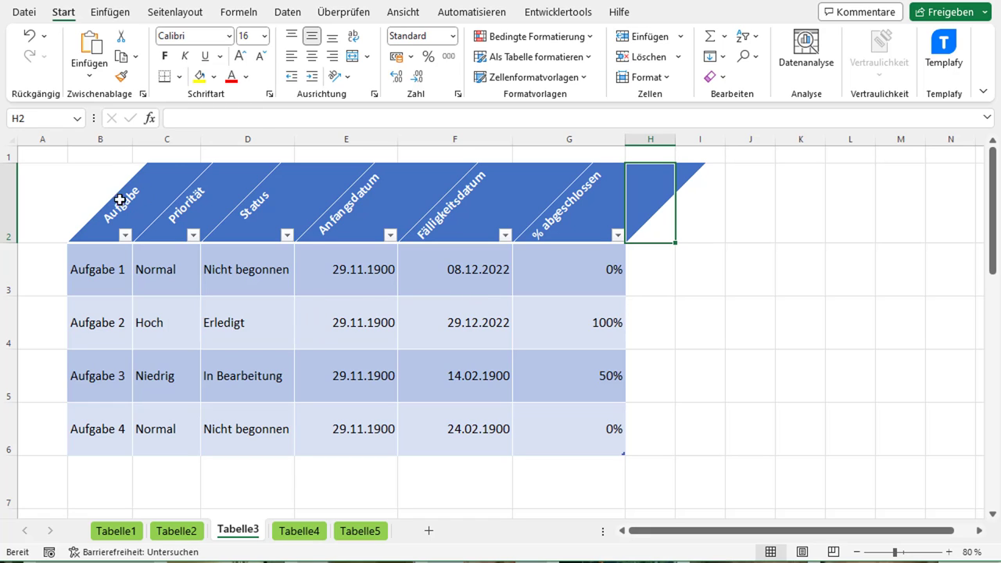
left_click_drag(114, 200, 570, 191)
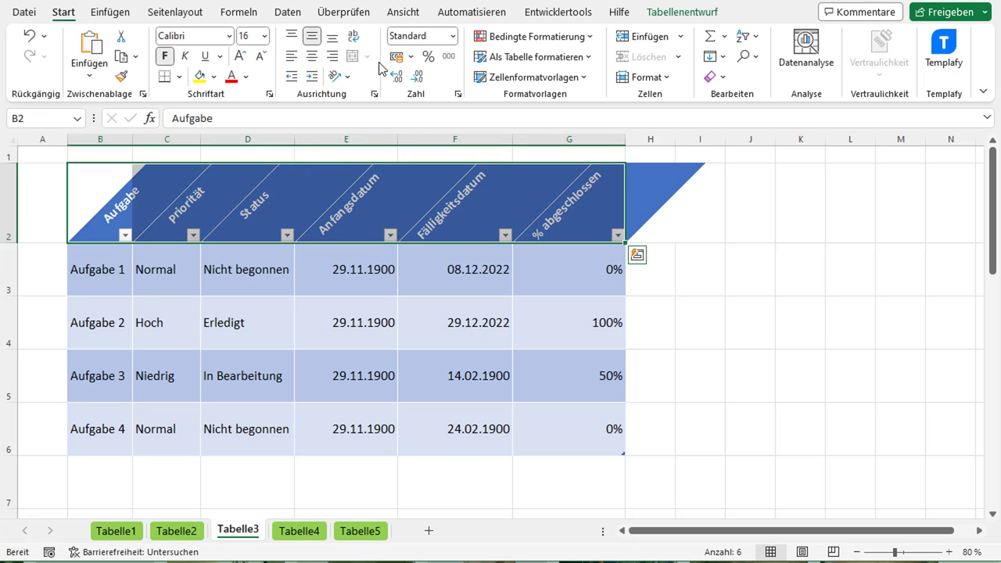
Step: Set the header text orientation to -21 degrees in the Zellenausrichtung formatieren dialog
left_click(348, 77)
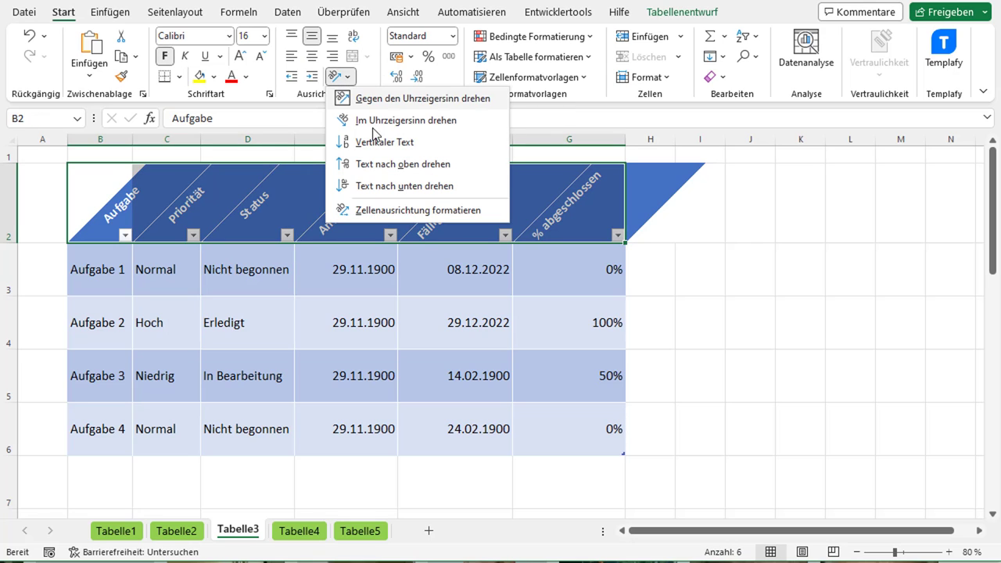
left_click(377, 210)
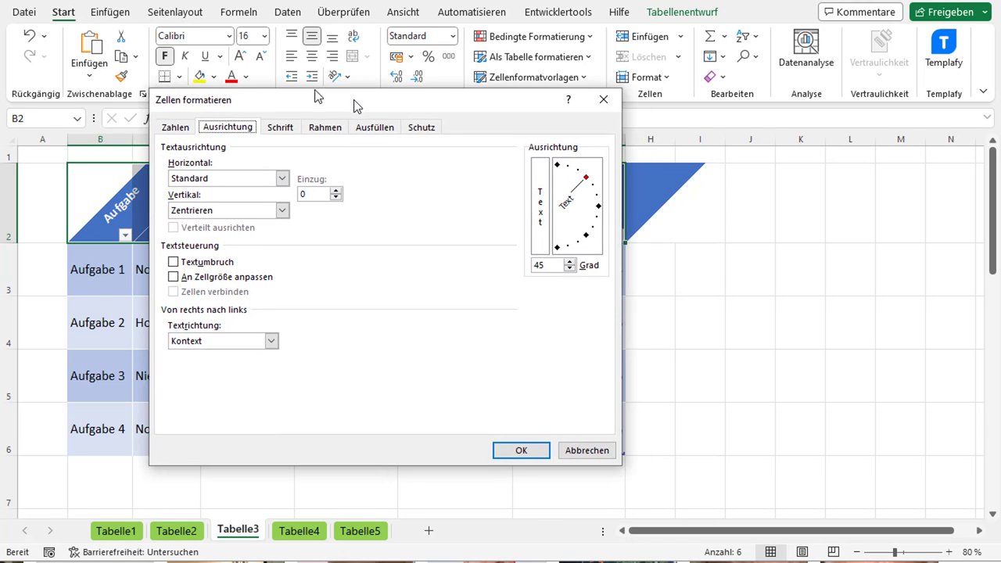
left_click_drag(354, 99, 292, 83)
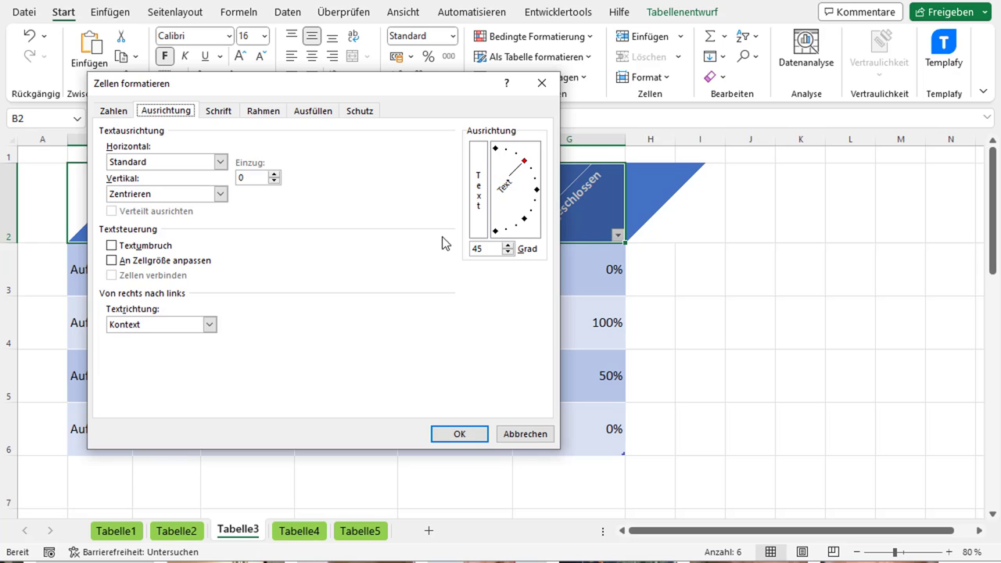
double_click(491, 249)
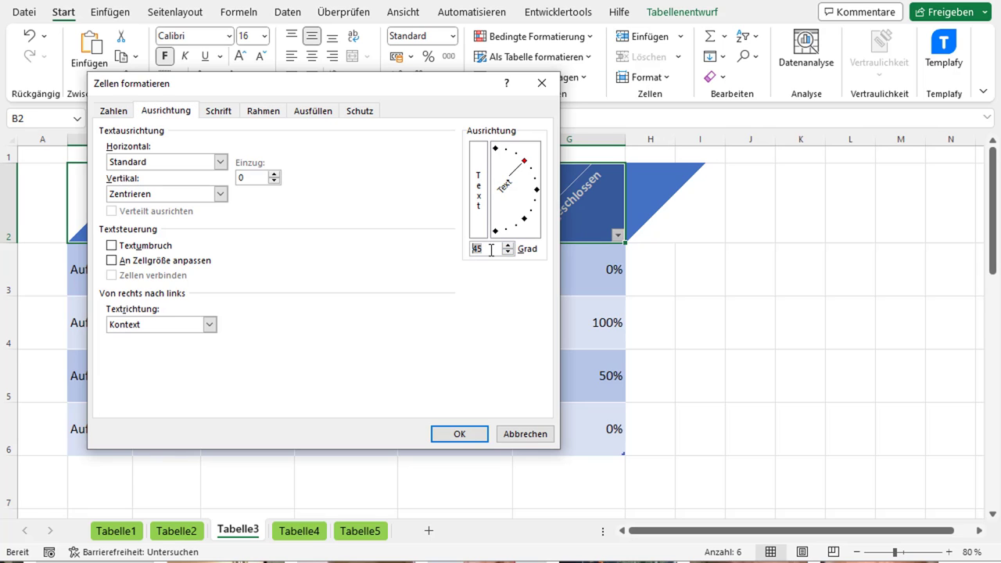
left_click(493, 249)
left_click_drag(524, 161, 532, 206)
left_click(462, 434)
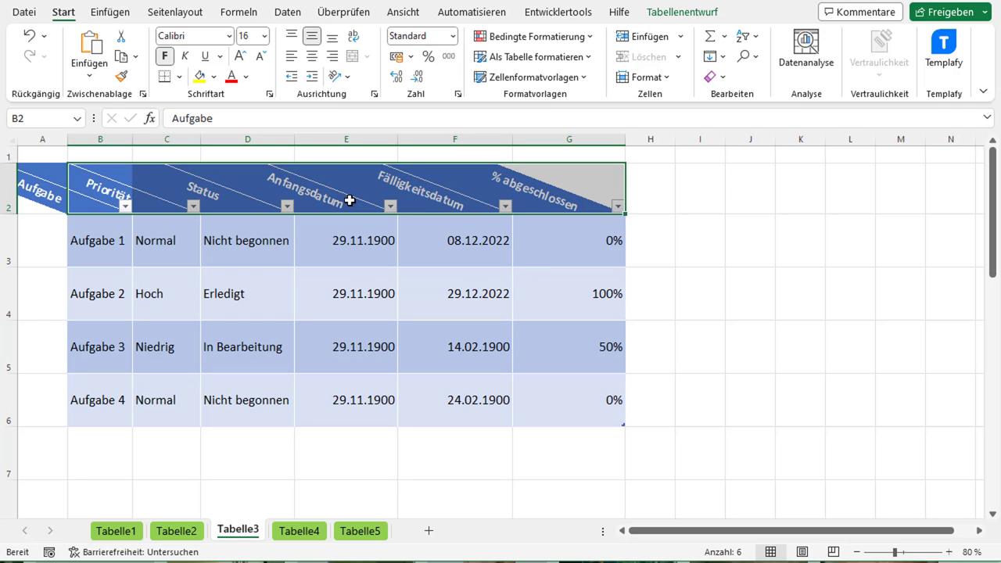
Step: Apply Text nach oben drehen so the B2:G2 header labels read vertically upward
left_click(345, 77)
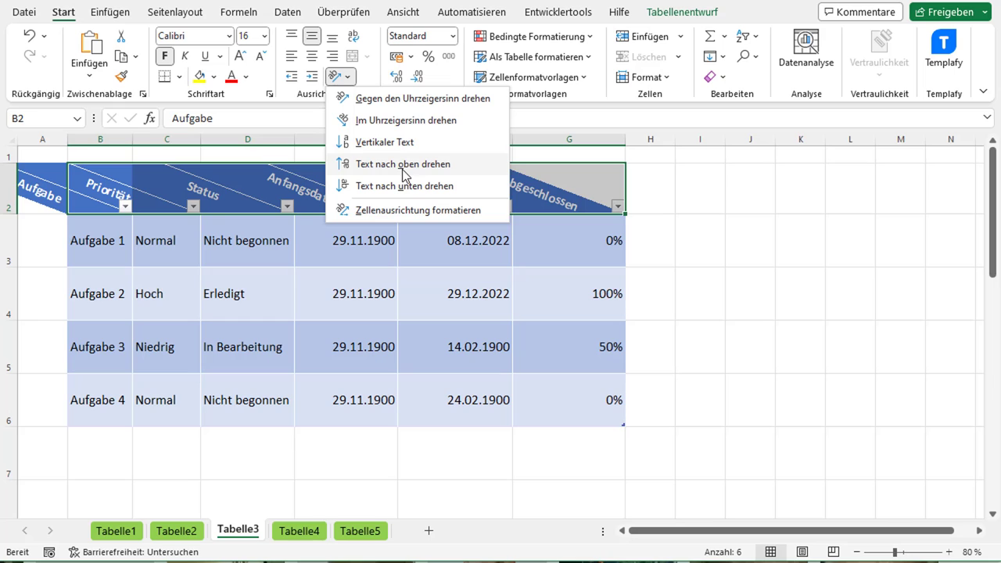
left_click(404, 166)
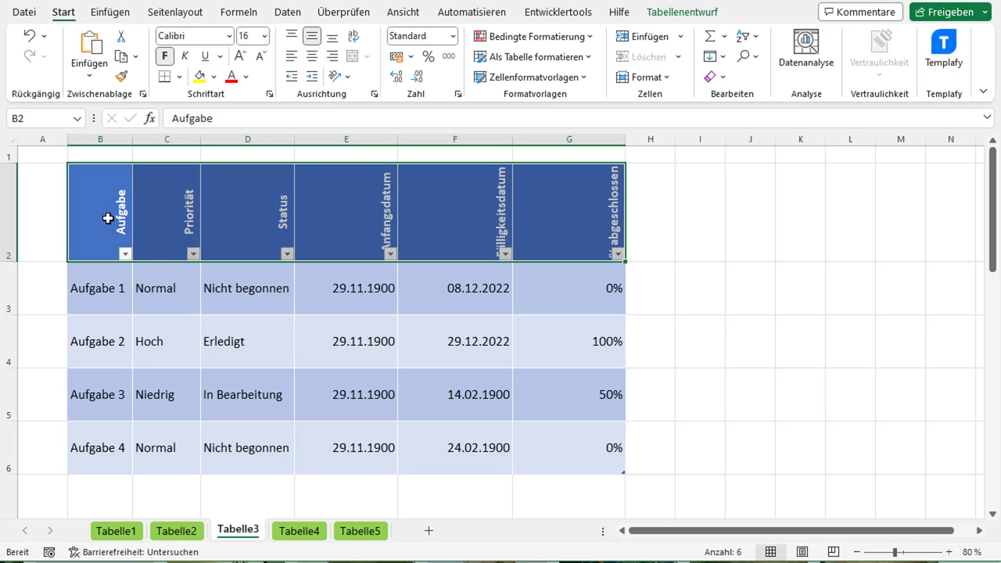
left_click(110, 211)
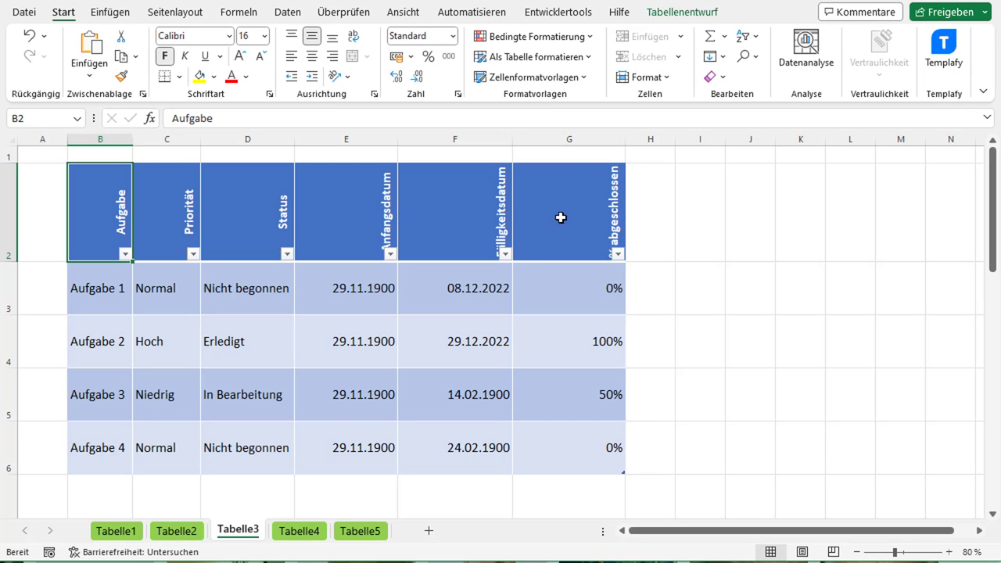
left_click_drag(558, 217, 125, 211)
left_click(125, 211)
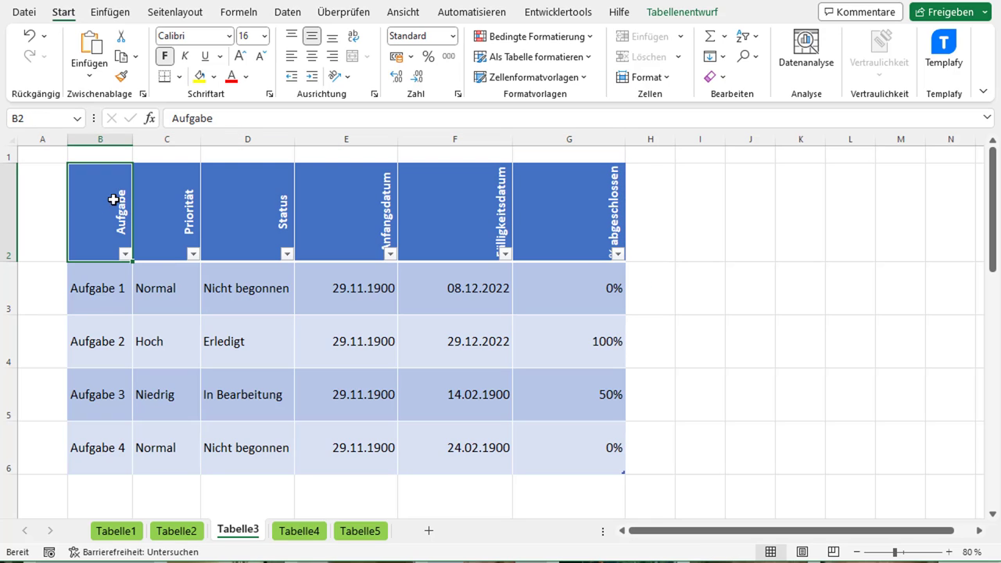